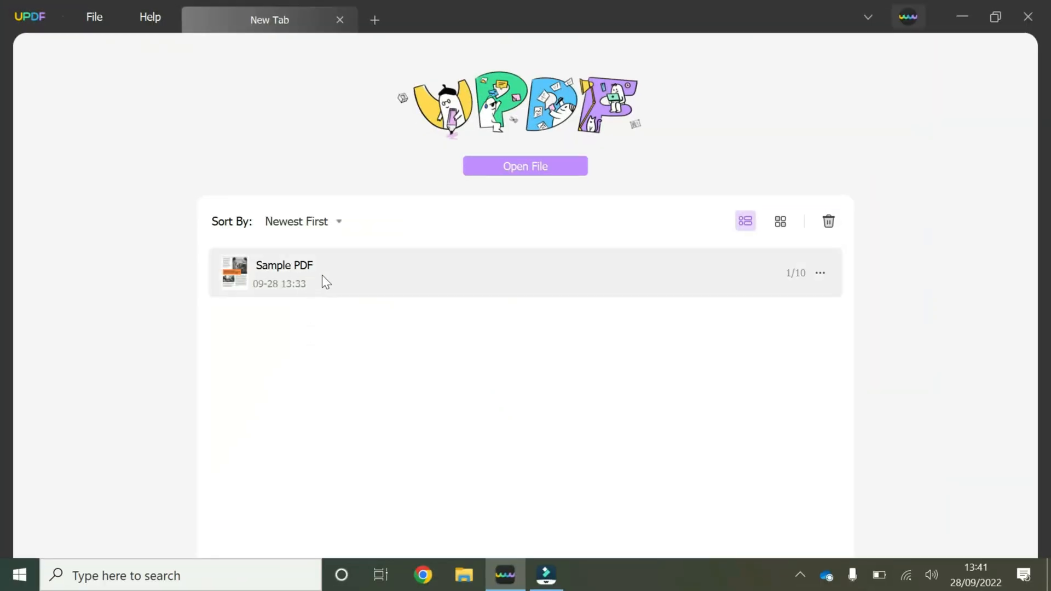
Step: Open Sample PDF from recent files and show the Export PDF format list
click(325, 275)
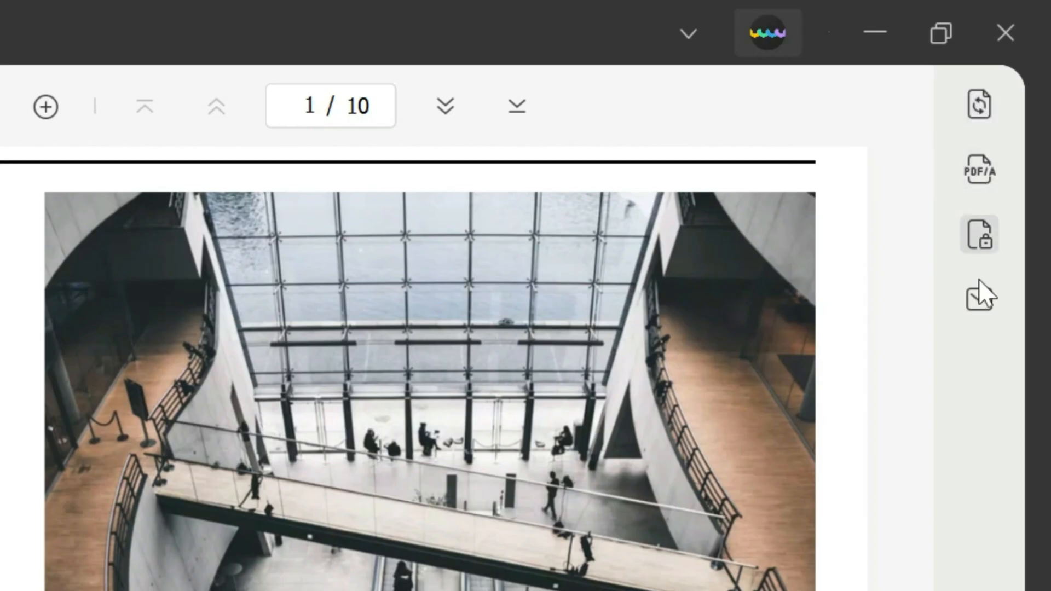
click(984, 106)
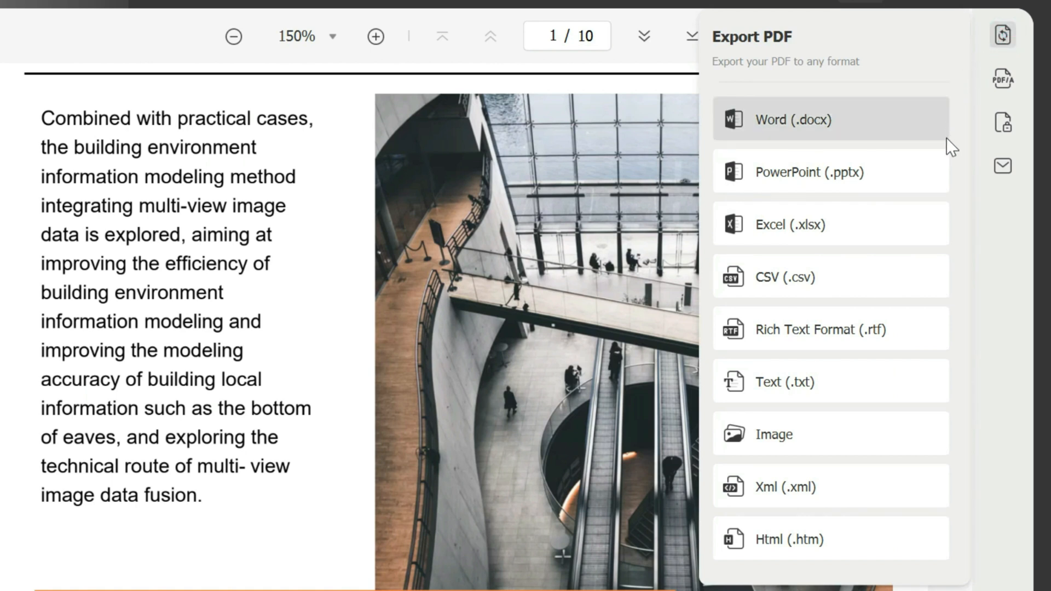
Step: Choose Excel (.xlsx) with a custom page range and clear the end page 8 to enter 10
click(864, 223)
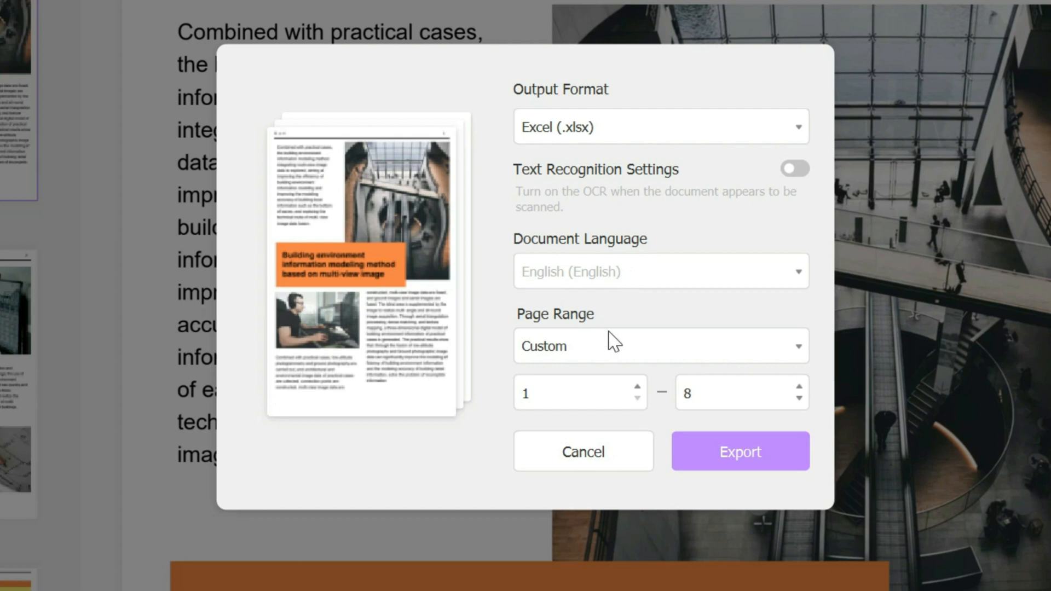
click(613, 351)
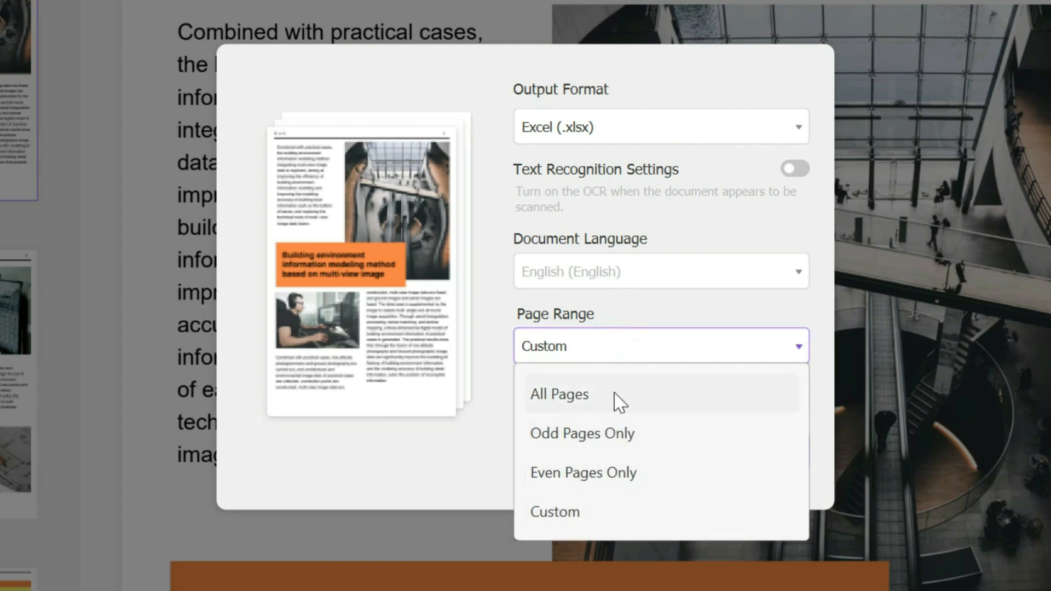
click(587, 513)
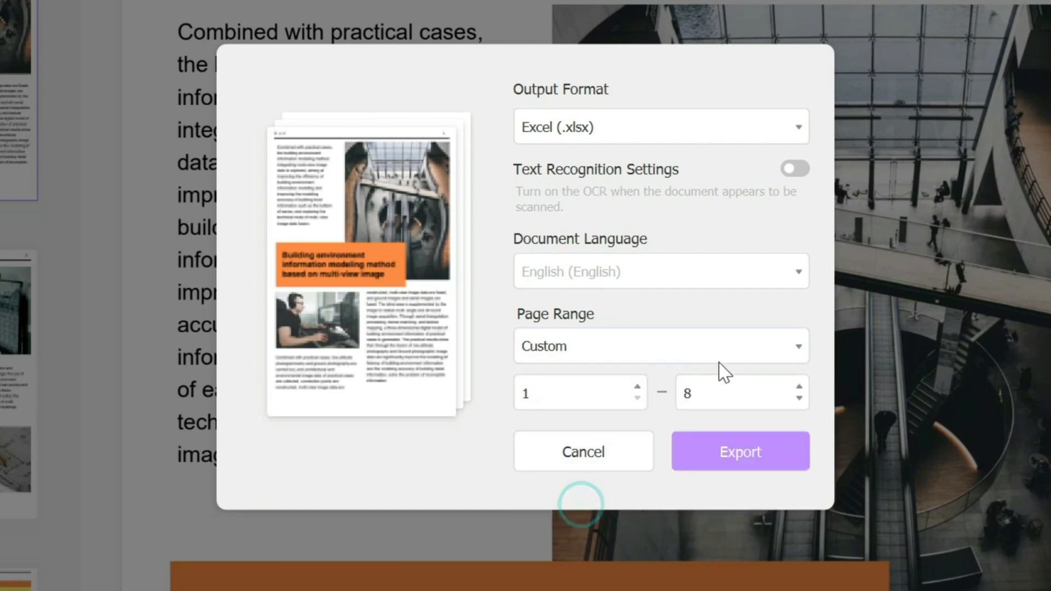
click(713, 392)
key(BackSpace)
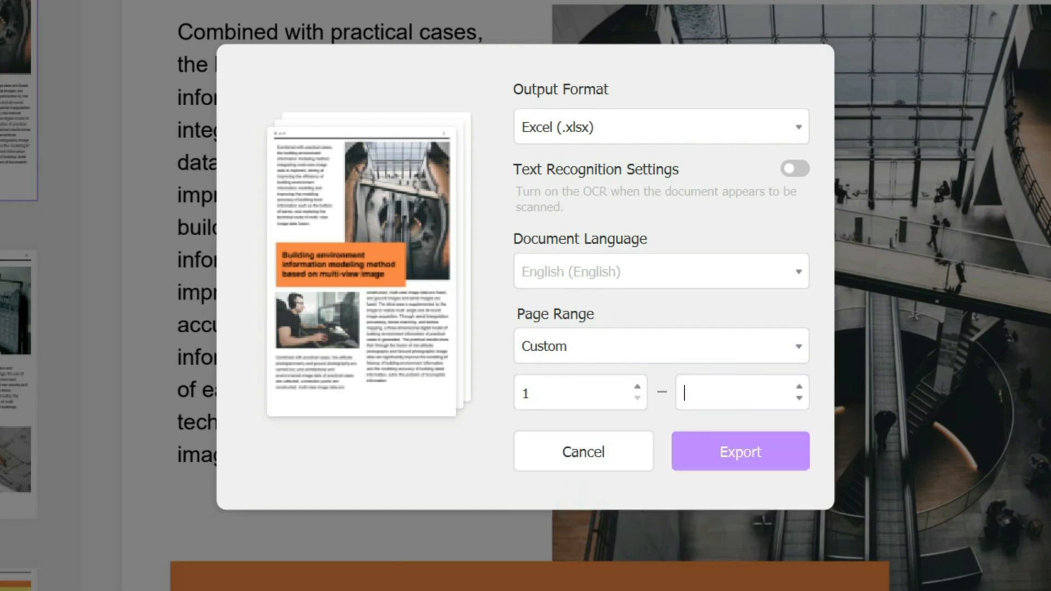
text(10)
Step: Start the export, bringing up the save window for Sample PDF_Copy.xlsx
click(698, 452)
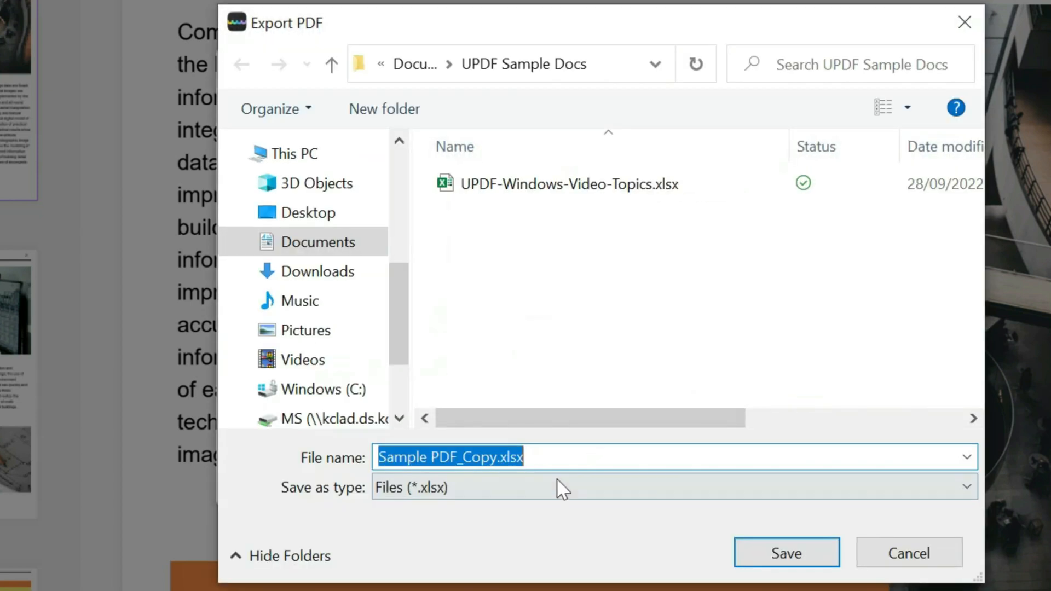